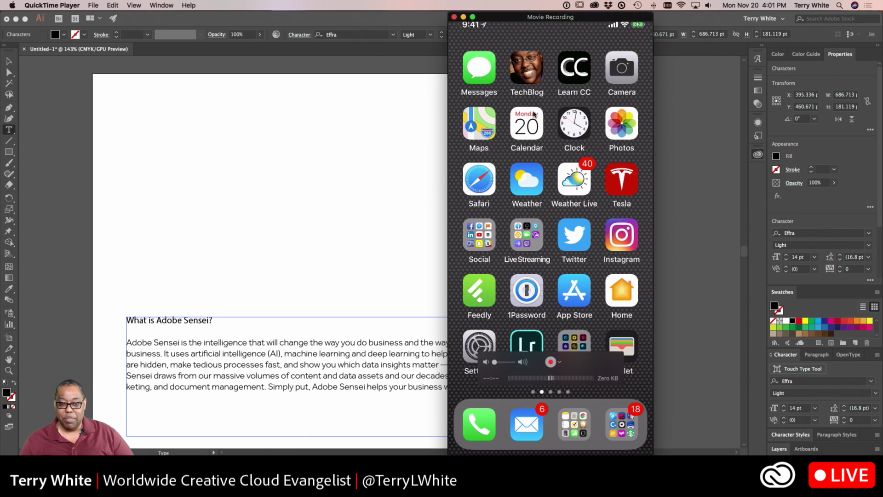
Bring Illustrator to the front with the Adobe Live library's character styles and graphics showing
left_click(410, 164)
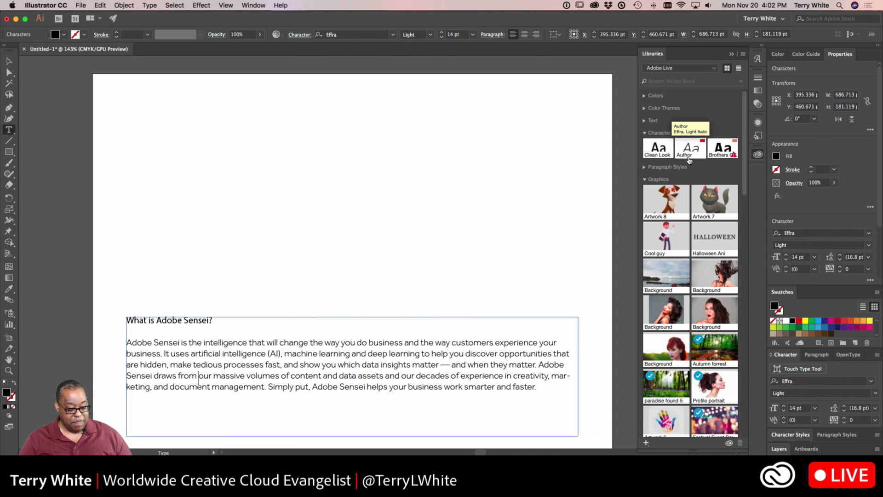
Switch back to QuickTime Player showing the mirrored iPhone screen
key("super+Tab")
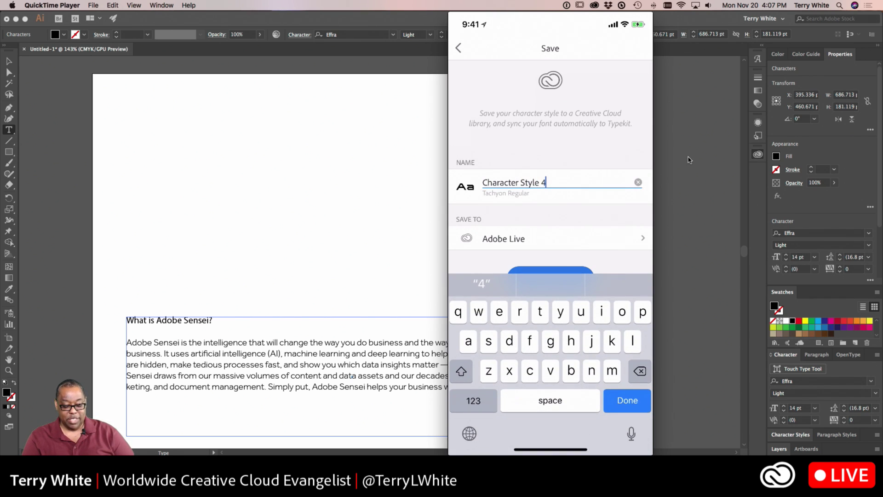
Name the captured Tachyon Regular type style 'Futuristic' in the Adobe Live library
left_click(638, 183)
type("F")
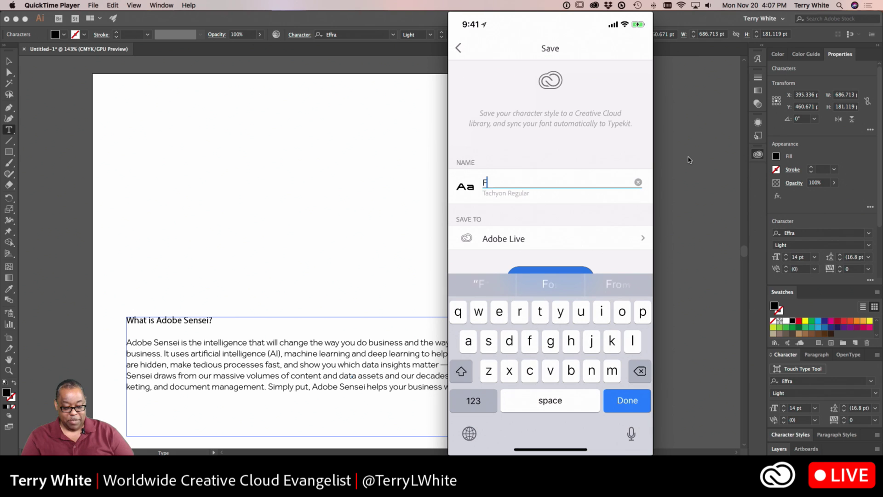
type("utu")
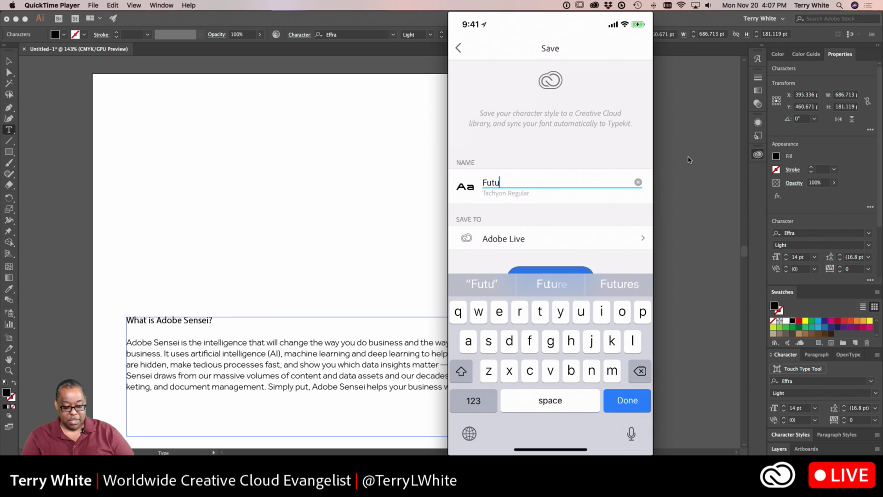
type("ri")
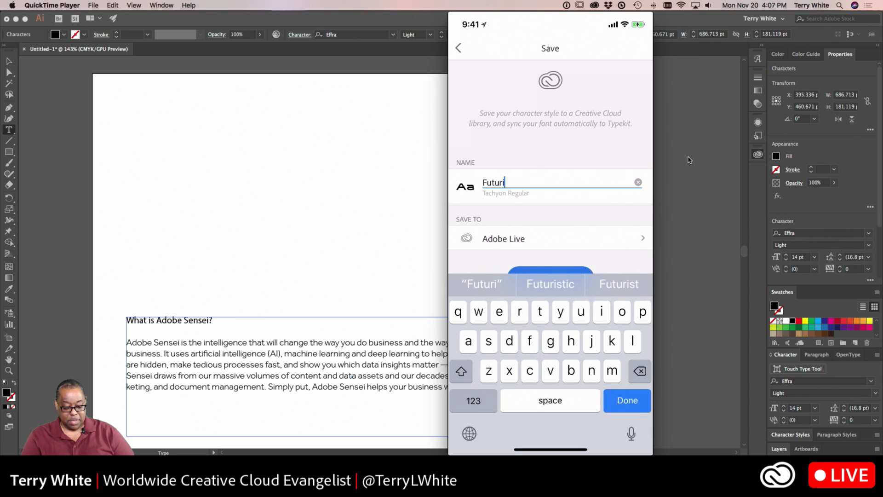
type("stic")
key("BackSpace")
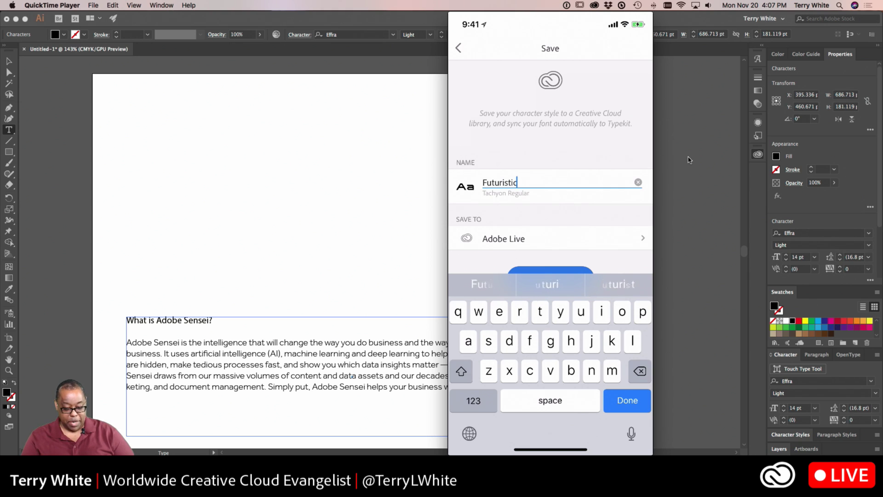
key("Return")
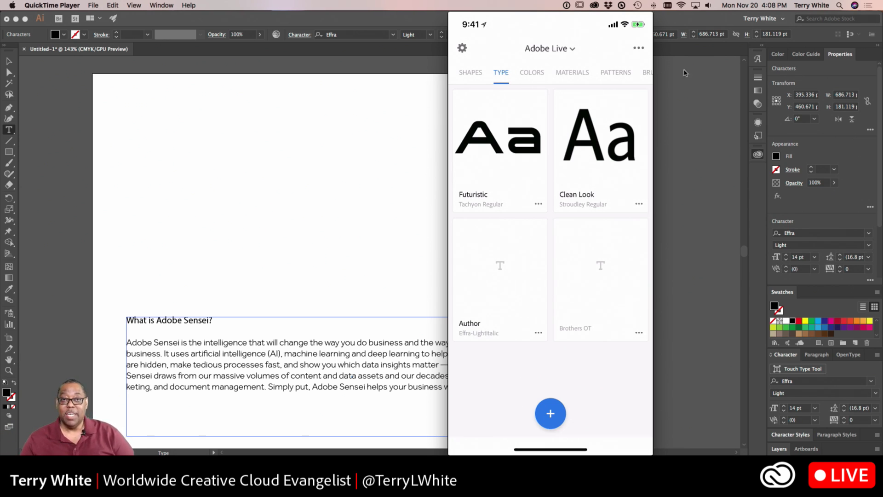
Return to Illustrator and scroll the Libraries panel to the synced Futuristic character style
left_click(693, 141)
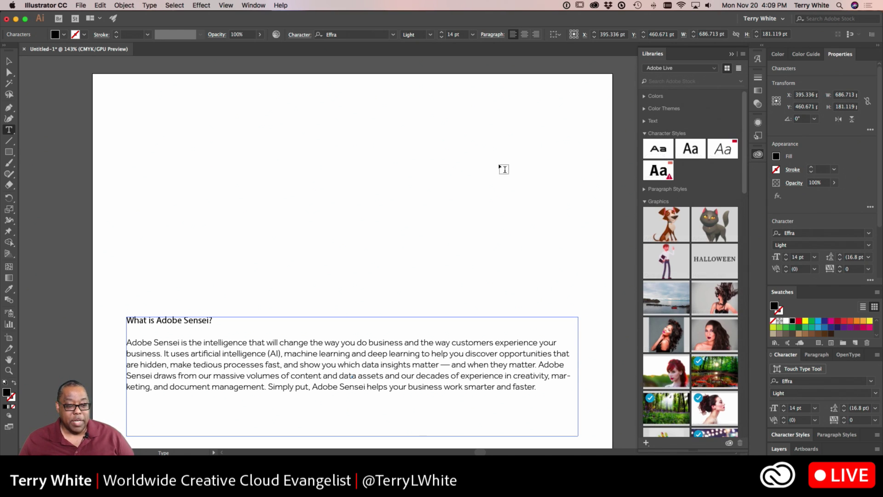
scroll(233, 291, "down", 1)
Apply the Futuristic style to the 'What is Adobe Sensei?' heading, making it Tachyon 32 pt
left_click_drag(211, 314, 122, 311)
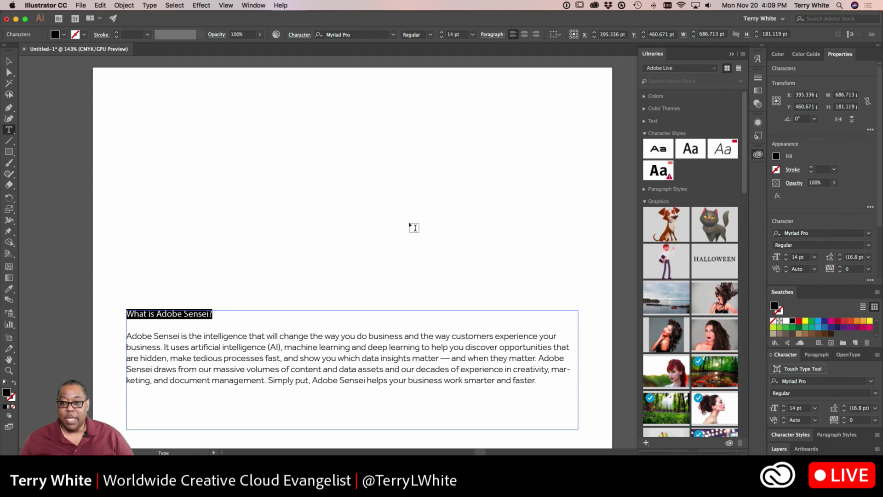
left_click(652, 151)
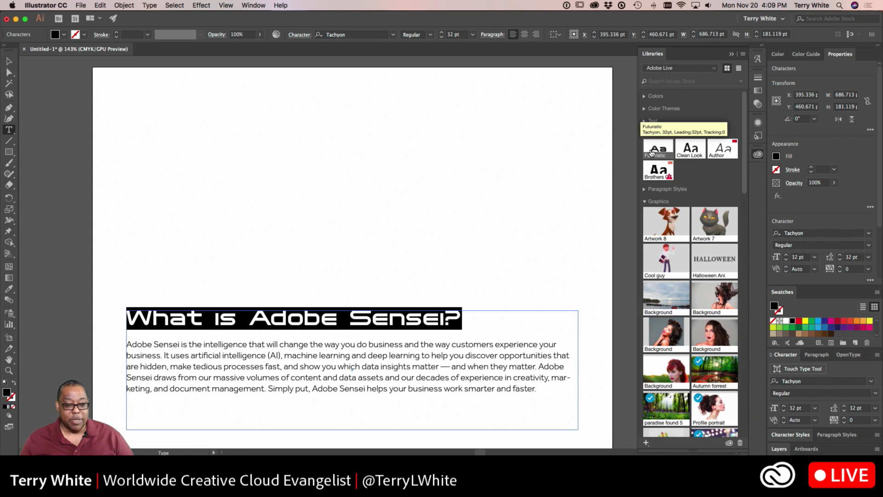
Turn on All Caps for the 'What is Adobe Sensei?' heading and apply a red swatch
left_click(871, 282)
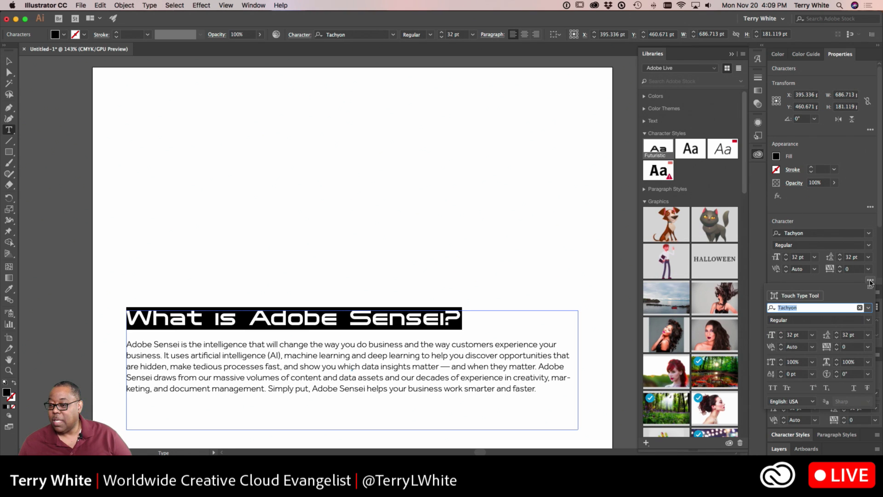
left_click(870, 282)
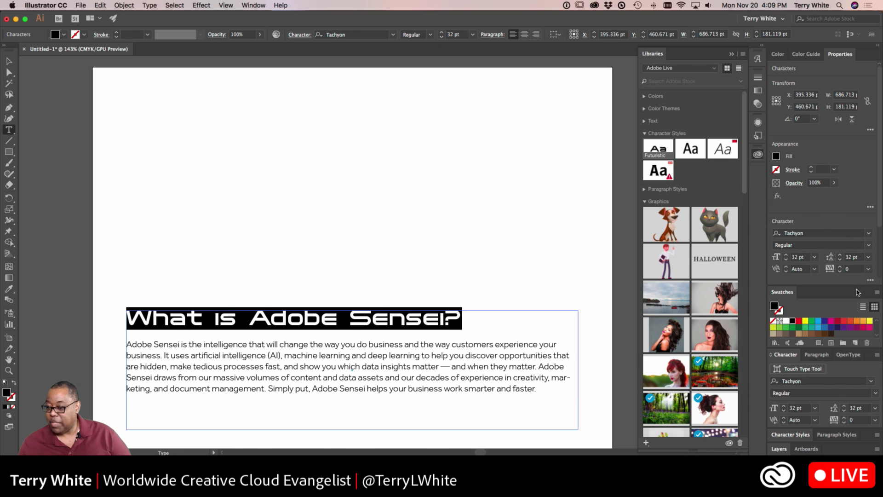
left_click(871, 282)
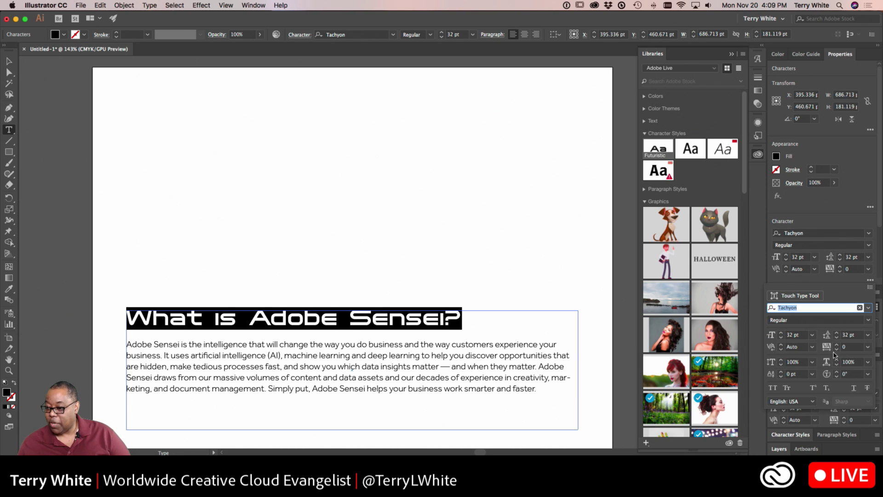
left_click(771, 391)
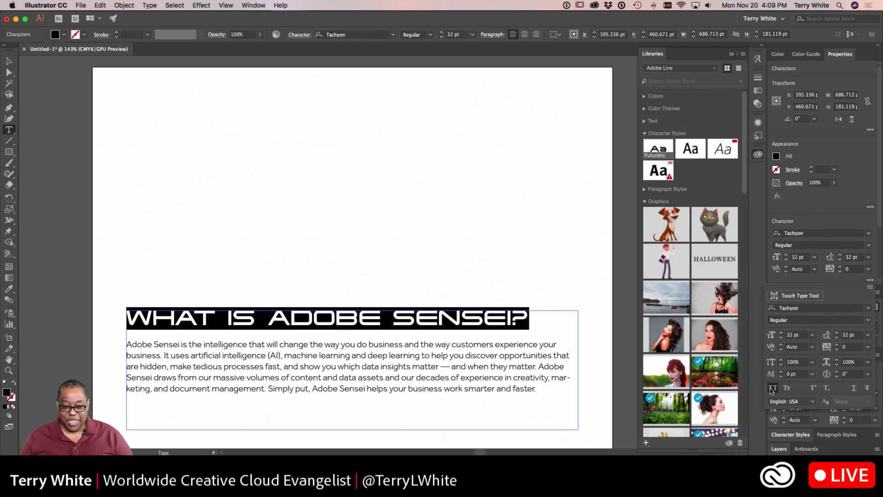
left_click(772, 391)
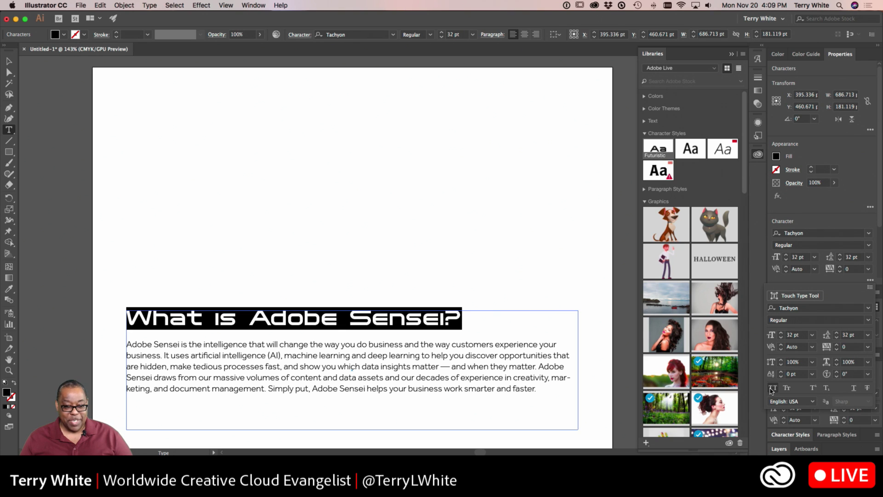
left_click(771, 389)
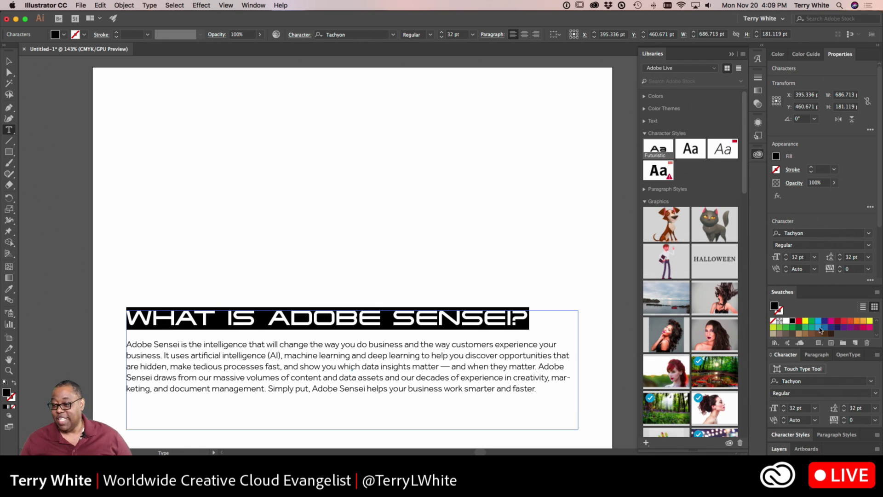
left_click(838, 321)
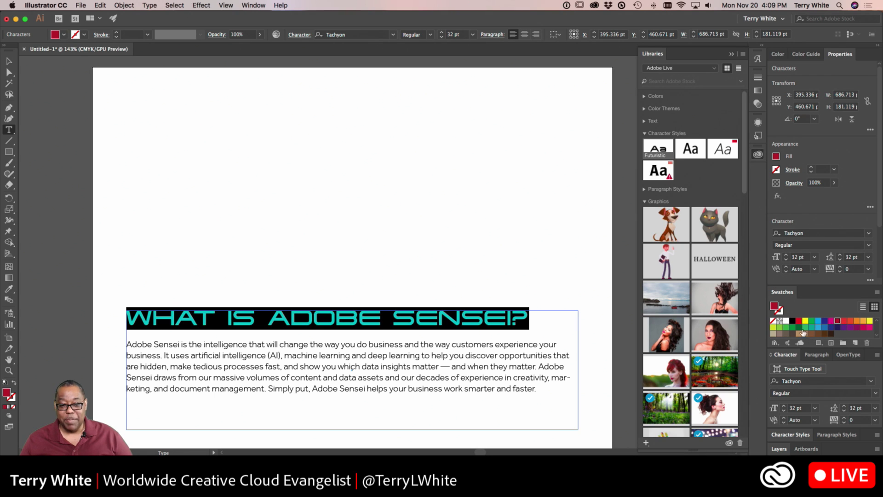
left_click(550, 331)
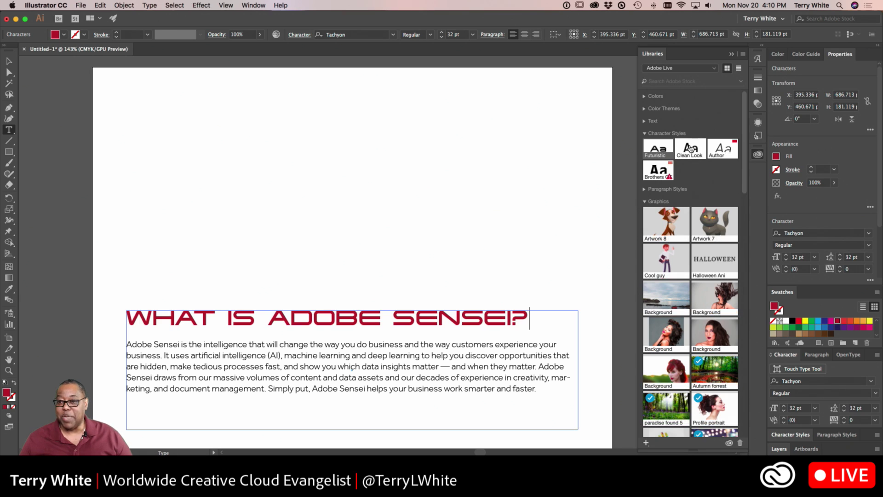
Search Adobe Stock for 'artificial intelligence' vectors and browse the results
left_click(672, 84)
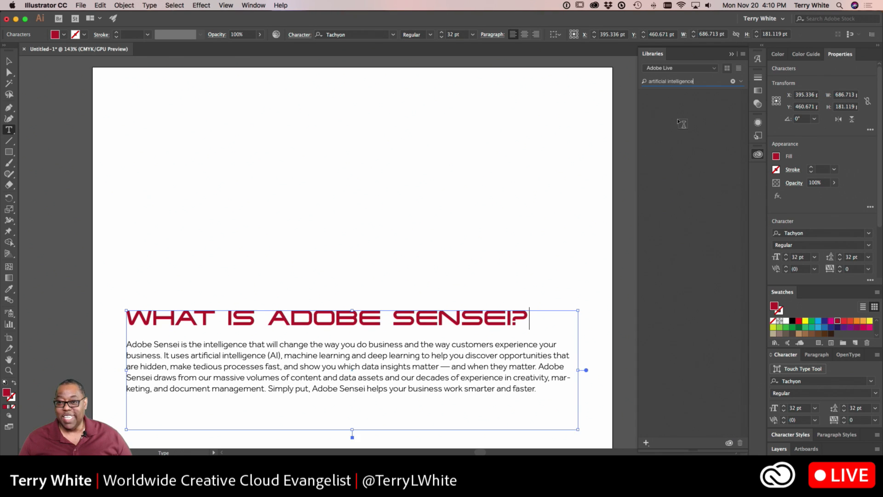
key("Return")
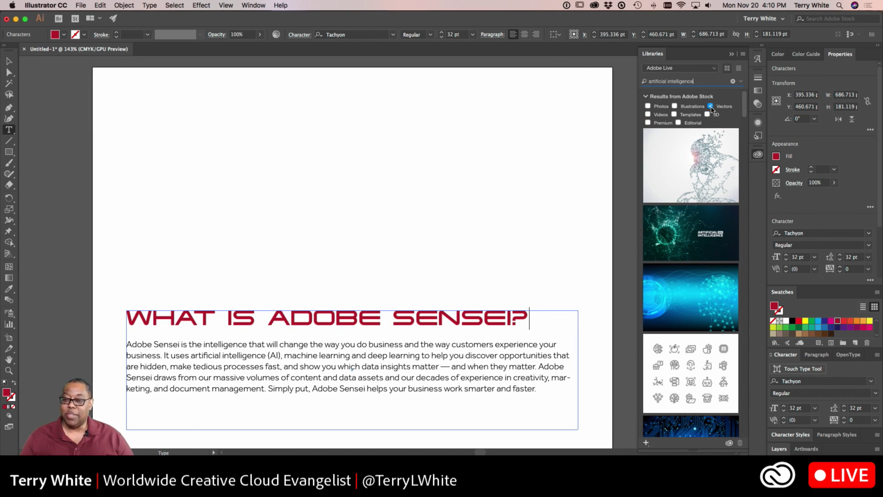
scroll(698, 157, "down", 5)
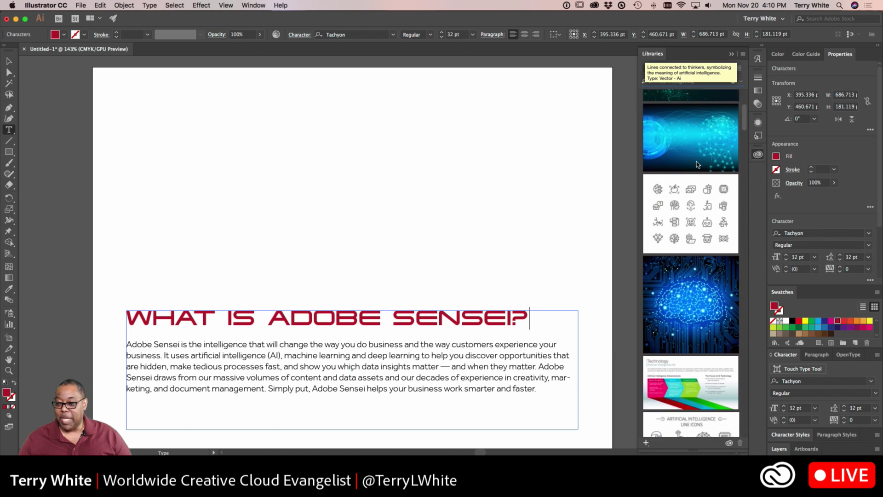
scroll(698, 164, "down", 15)
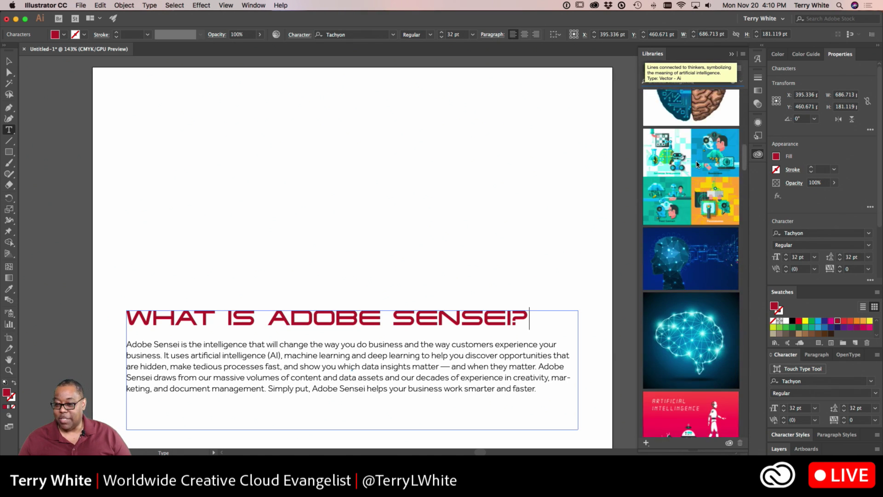
scroll(697, 165, "down", 15)
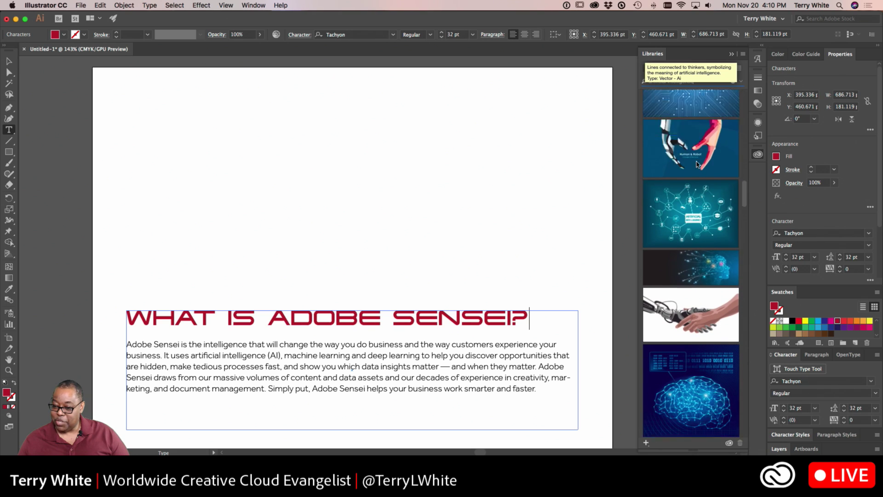
scroll(697, 165, "down", 7)
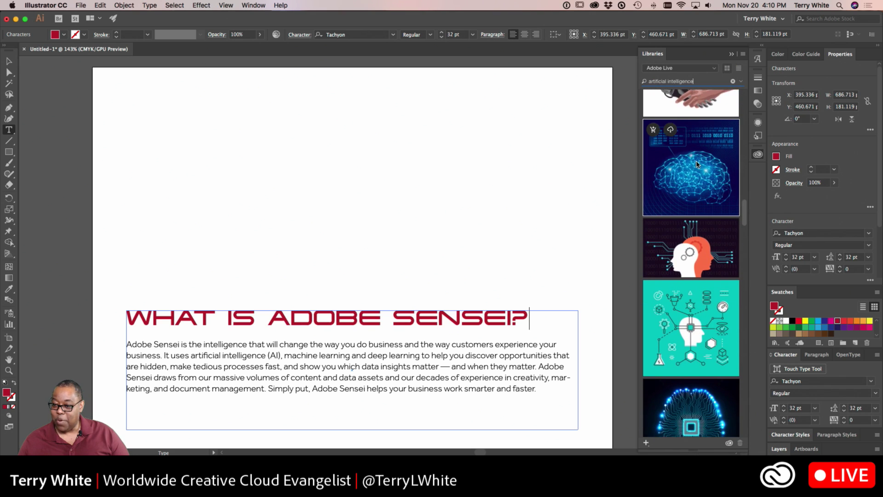
scroll(697, 165, "down", 12)
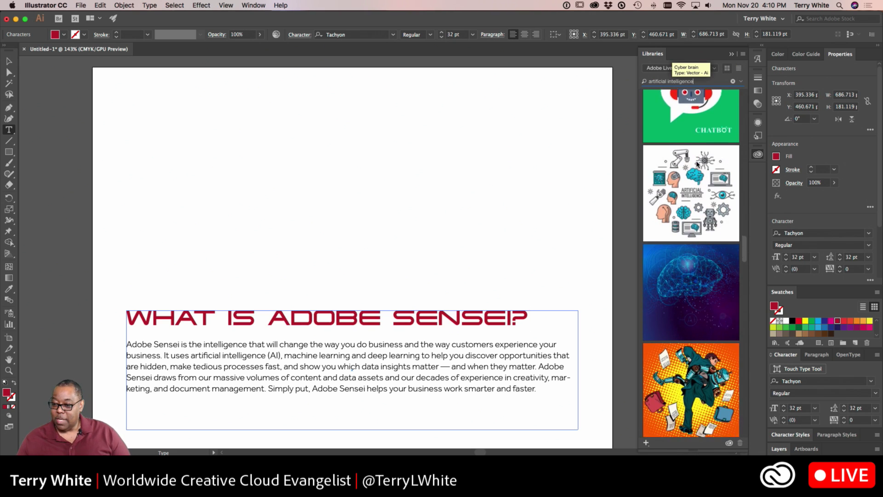
scroll(697, 164, "down", 15)
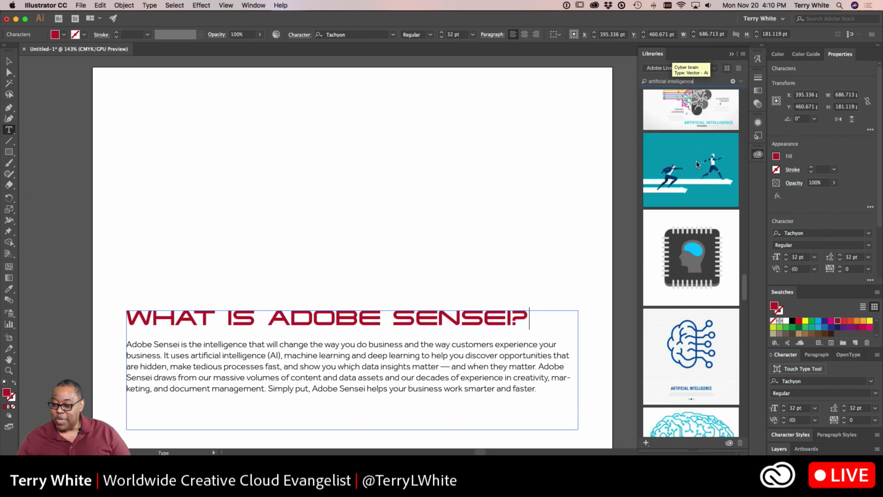
scroll(697, 164, "down", 14)
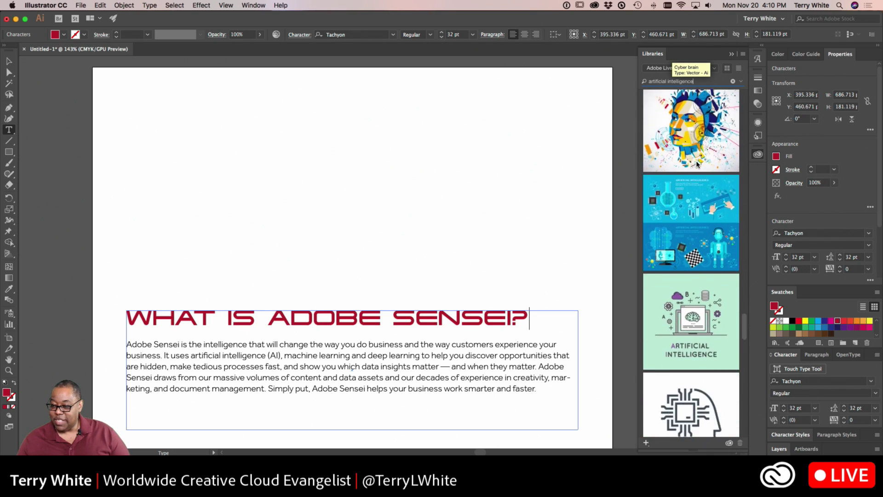
scroll(698, 164, "down", 4)
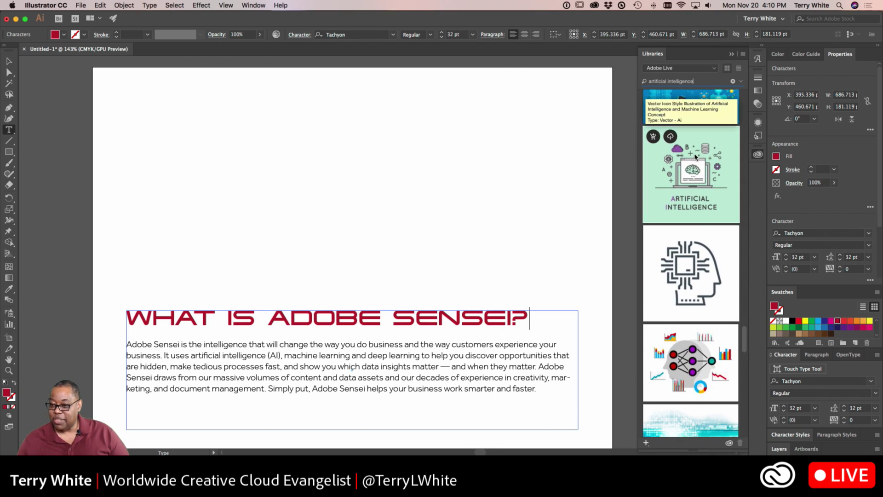
scroll(695, 156, "down", 8)
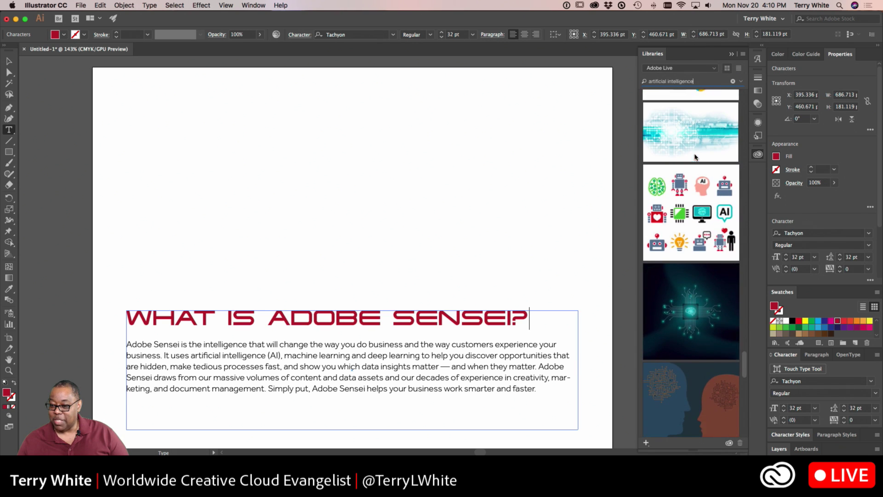
scroll(696, 157, "down", 1)
Return to the triangulated line-art figure image and start licensing it
mouse_move(697, 277)
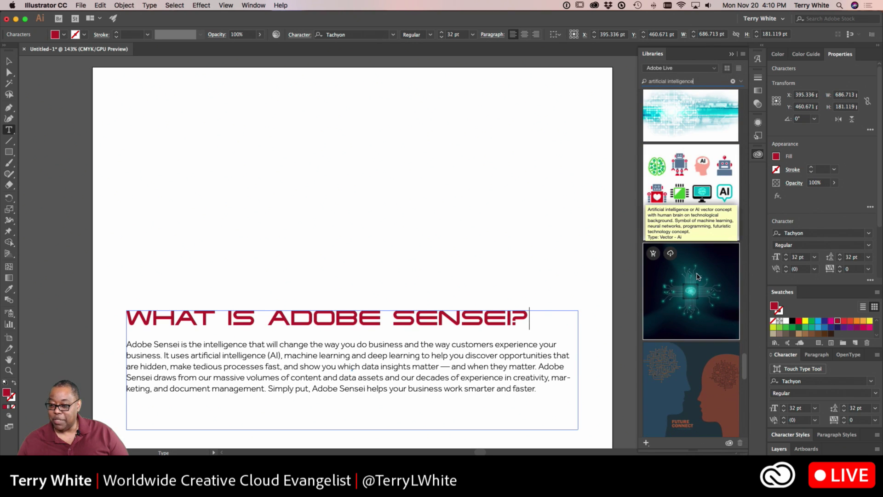
scroll(697, 276, "down", 10)
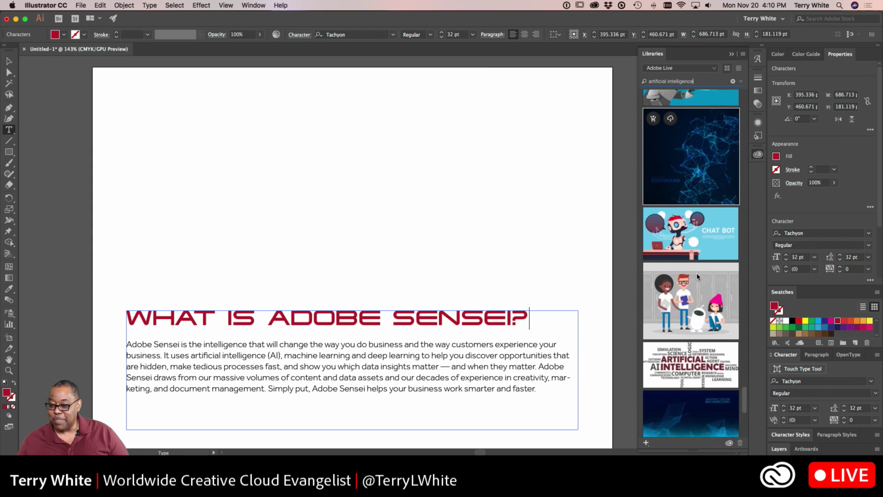
scroll(697, 277, "down", 8)
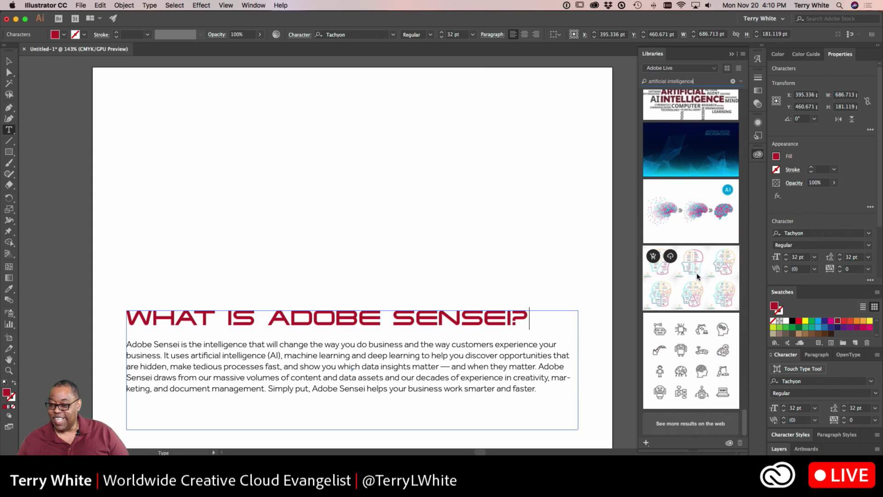
scroll(697, 277, "down", 10)
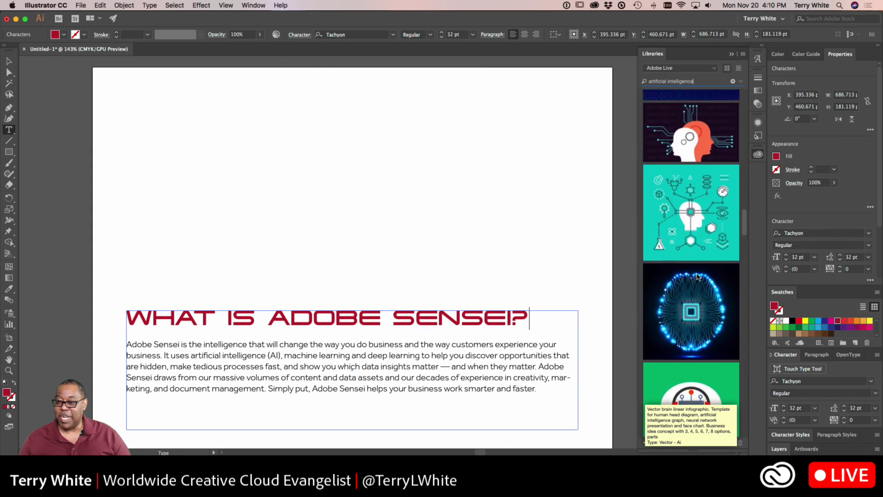
scroll(697, 277, "down", 10)
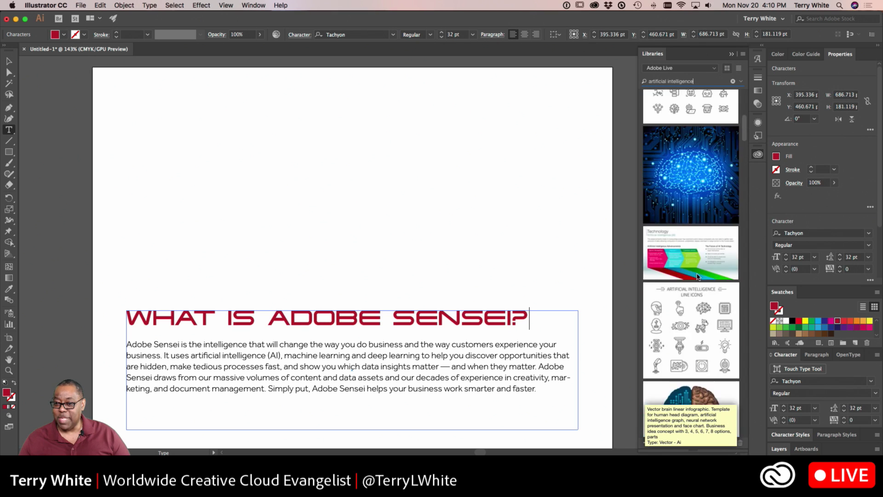
scroll(697, 276, "up", 20)
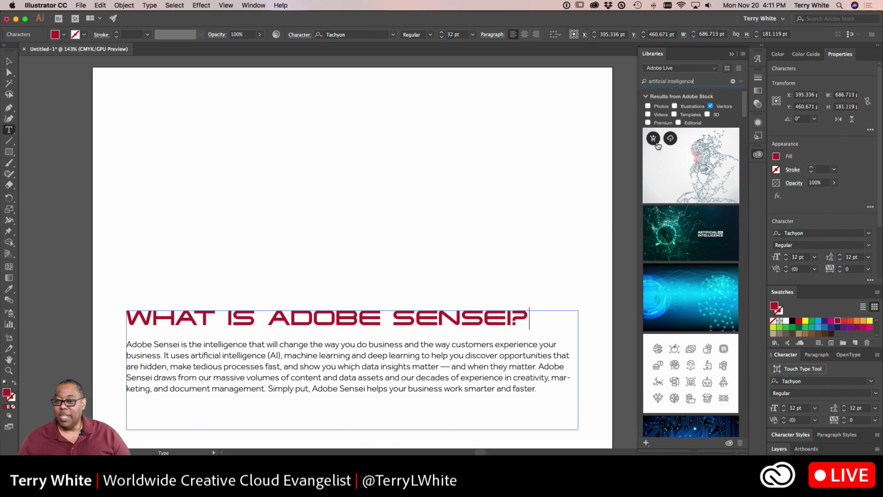
left_click(657, 143)
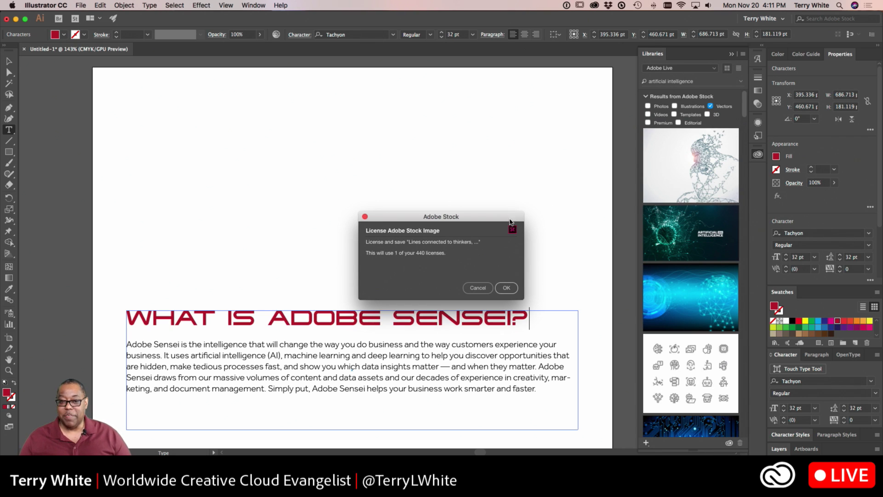
Confirm the license for 'Lines connected to thinkers' so it joins the library's graphics
left_click(501, 289)
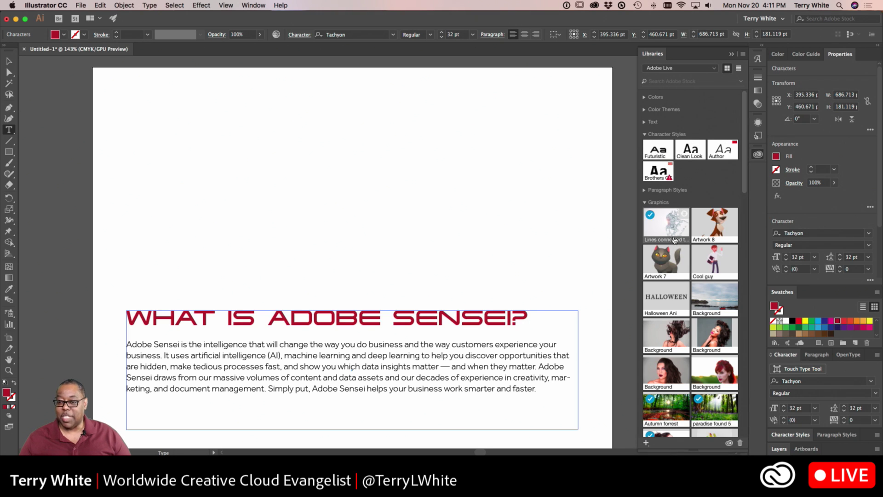
Place the licensed graphic on the artboard, sized across the space above the headline
mouse_move(670, 230)
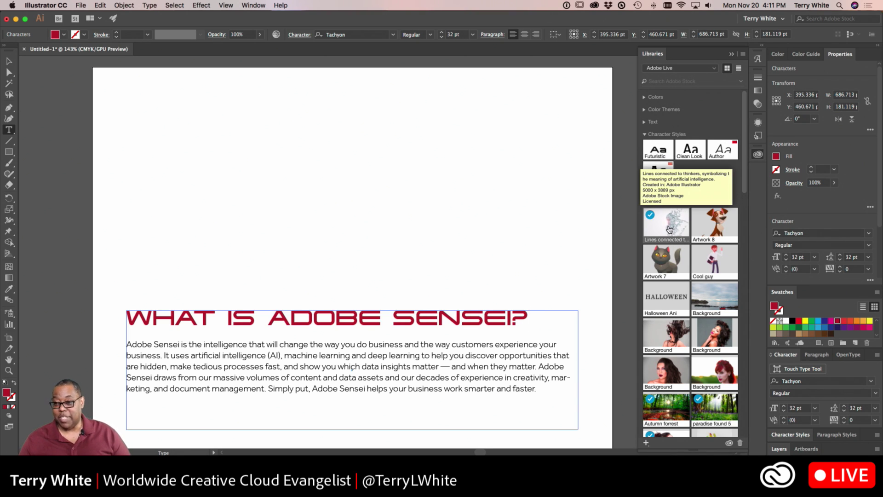
left_click_drag(670, 230, 341, 186)
left_click_drag(516, 215, 520, 218)
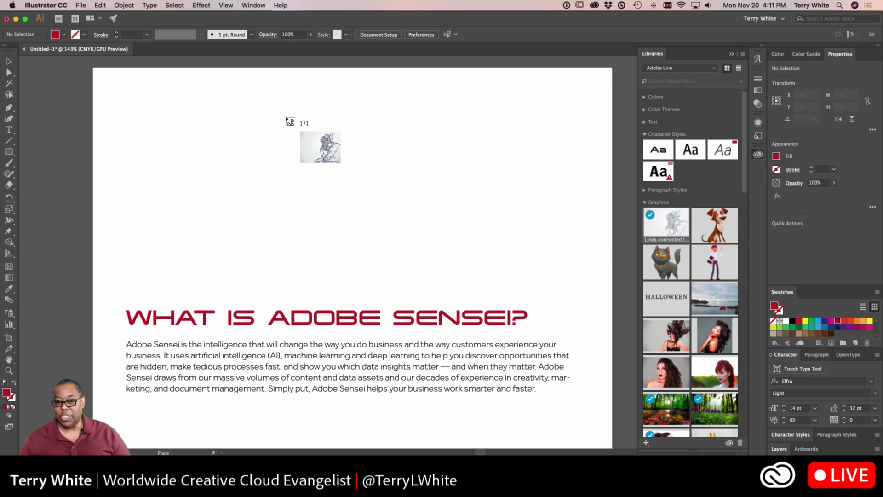
left_click_drag(273, 81, 540, 300)
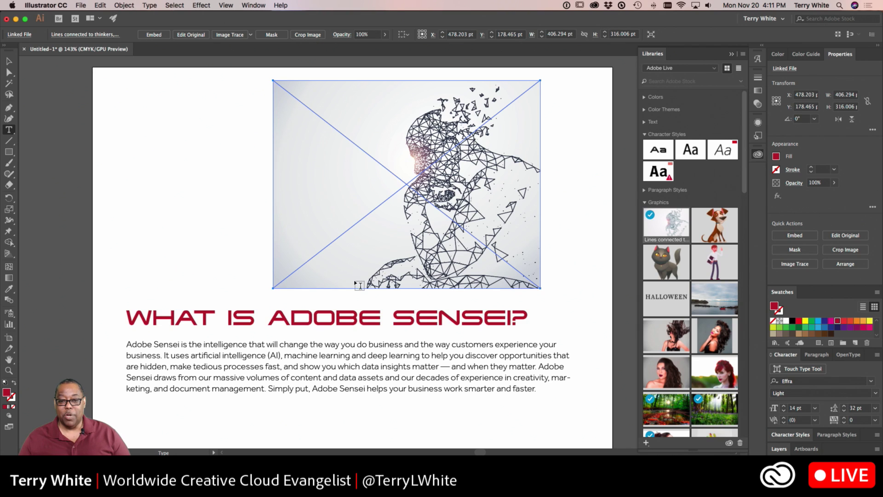
Reposition the image so it sits centred above the red heading and paragraph
left_click(8, 62)
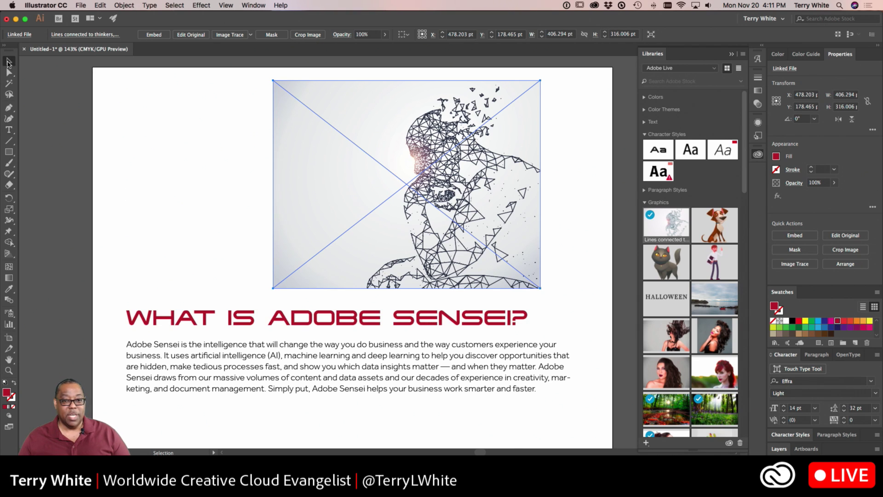
left_click(238, 199)
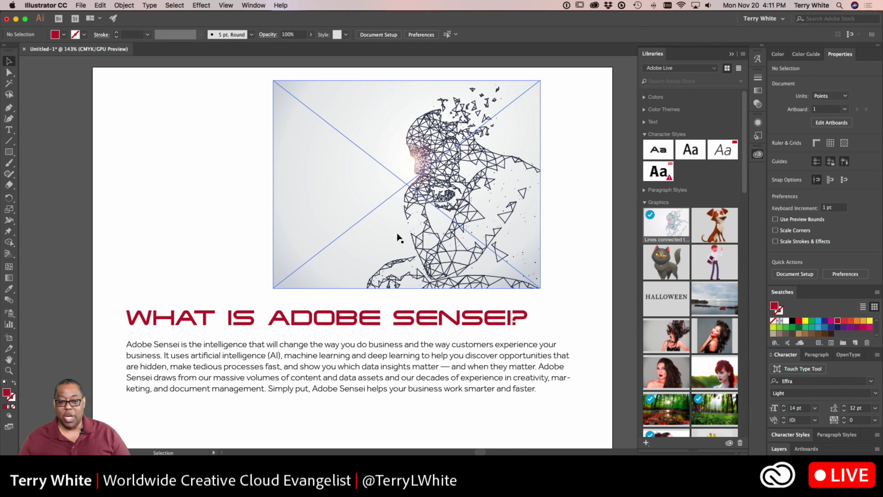
left_click_drag(397, 234, 328, 235)
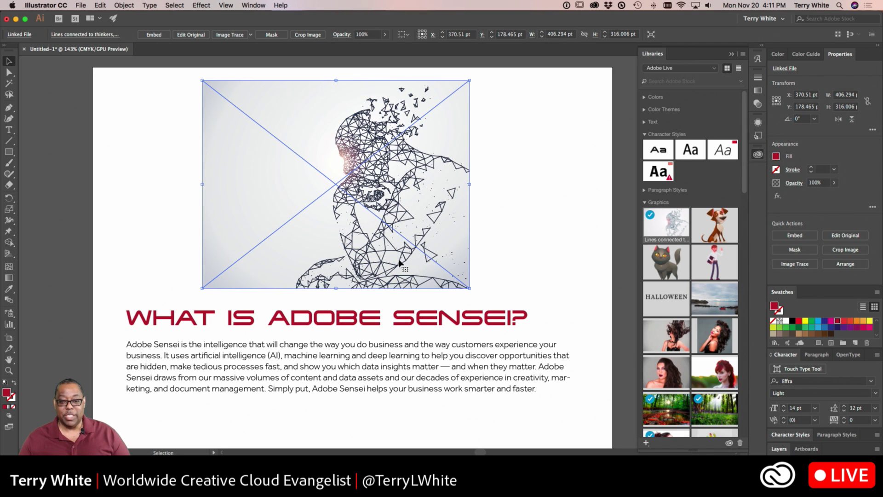
left_click_drag(400, 261, 409, 258)
left_click(503, 230)
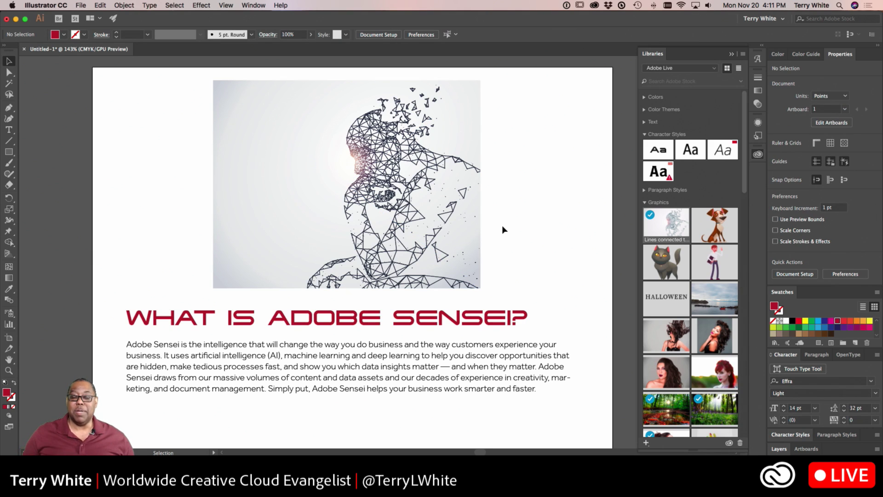